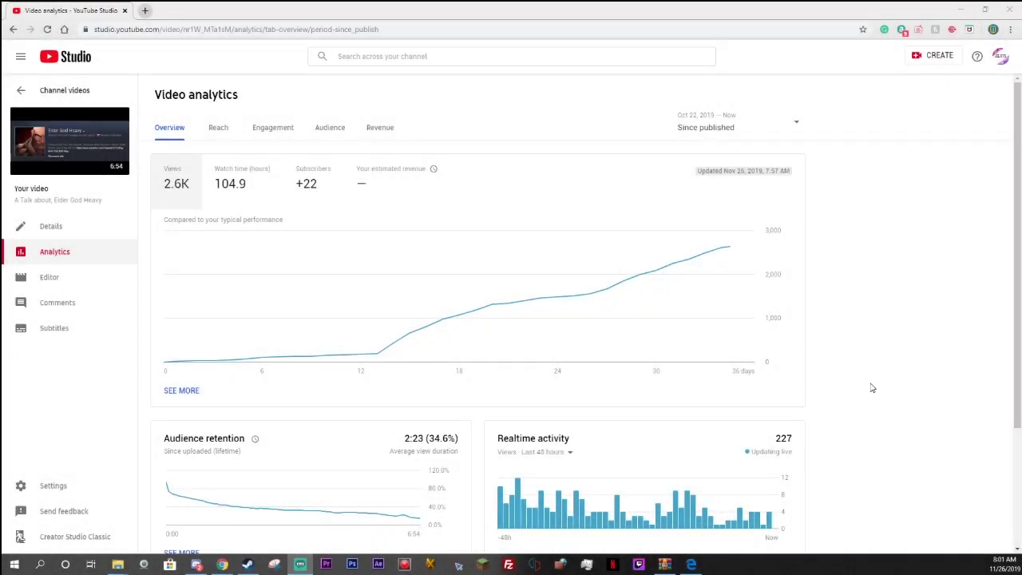
{"action": "scroll", "coordinate": [872, 387], "scroll_direction": "down", "scroll_amount": 2}
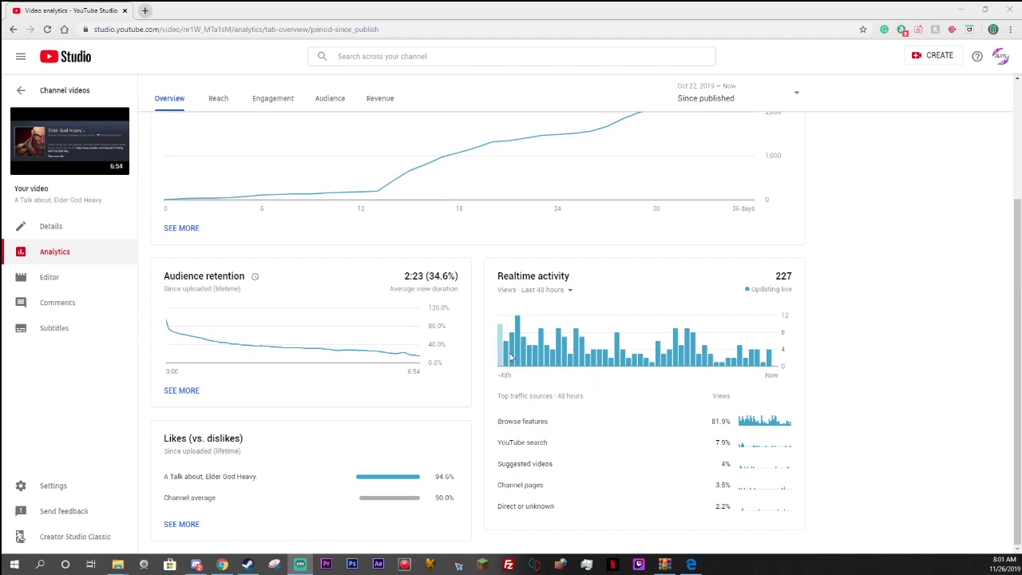
{"action": "mouse_move", "coordinate": [552, 353]}
{"action": "scroll", "coordinate": [948, 342], "scroll_direction": "up", "scroll_amount": 3}
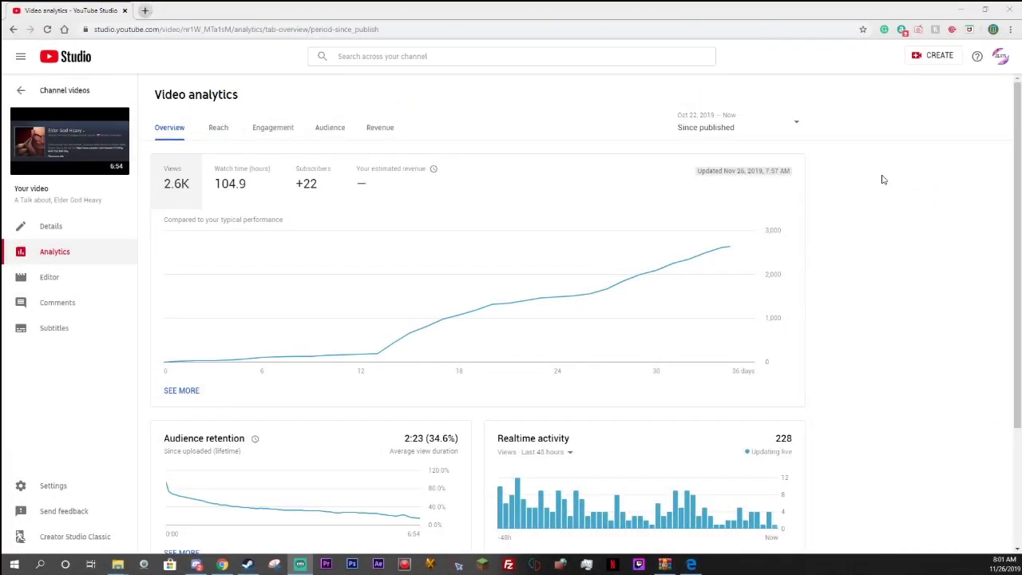
{"action": "scroll", "coordinate": [813, 184], "scroll_direction": "down", "scroll_amount": 2}
{"action": "scroll", "coordinate": [819, 187], "scroll_direction": "up", "scroll_amount": 2}
{"action": "mouse_move", "coordinate": [1017, 132]}
{"action": "left_mouse_down"}
{"action": "mouse_move", "coordinate": [1017, 146]}
{"action": "mouse_move", "coordinate": [1017, 132]}
{"action": "left_mouse_up"}
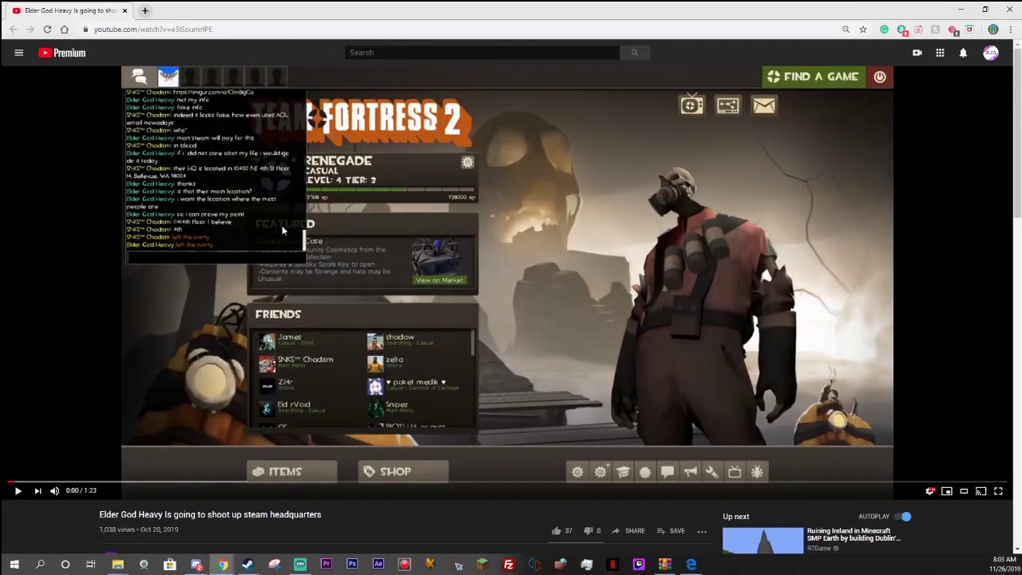
Skip the chat footage ahead, past 0:18 and 0:29.
{"action": "left_click", "coordinate": [226, 483]}
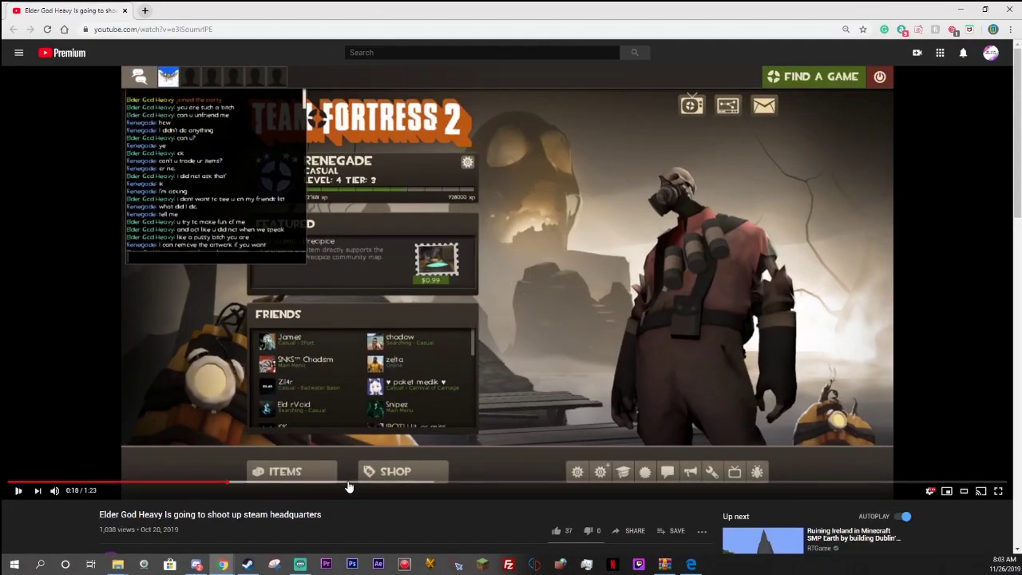
{"action": "left_click", "coordinate": [348, 483]}
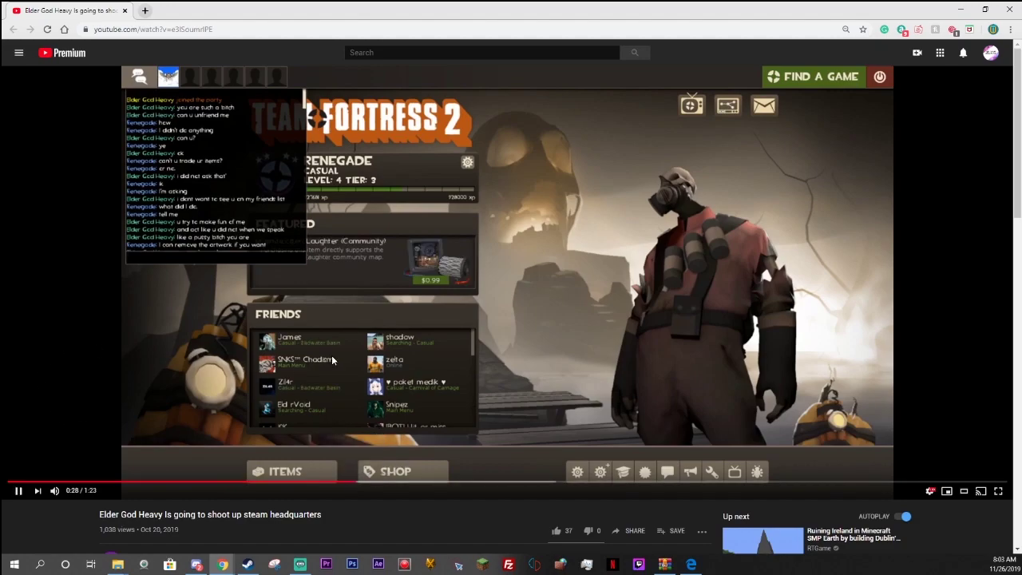
{"action": "left_click", "coordinate": [180, 93]}
{"action": "scroll", "coordinate": [240, 280], "scroll_direction": "down", "scroll_amount": 3}
{"action": "scroll", "coordinate": [276, 322], "scroll_direction": "down", "scroll_amount": 3}
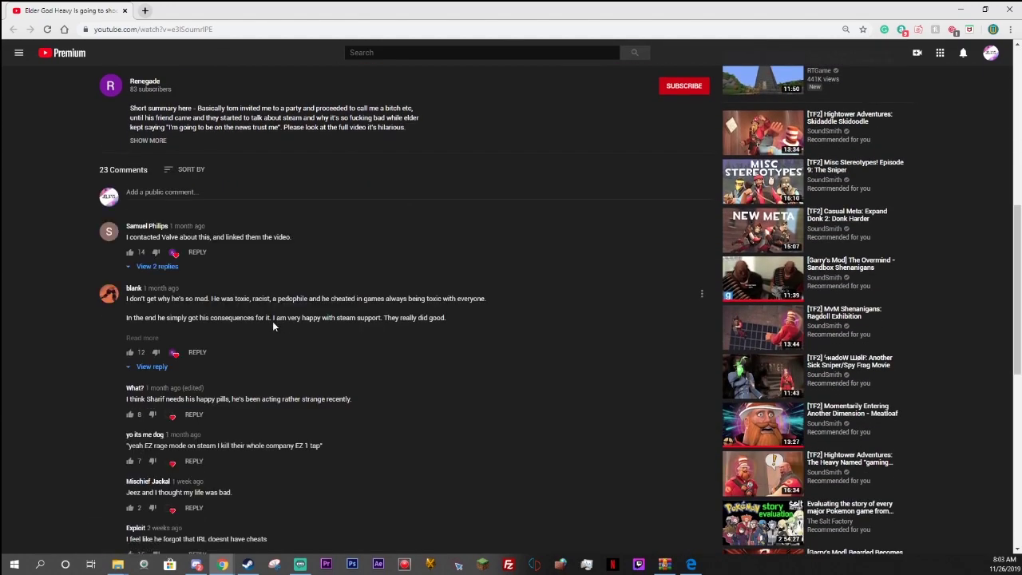
Highlight comment text and expand the five replies under the last comment.
{"action": "left_click_drag", "start_coordinate": [180, 237], "coordinate": [290, 237]}
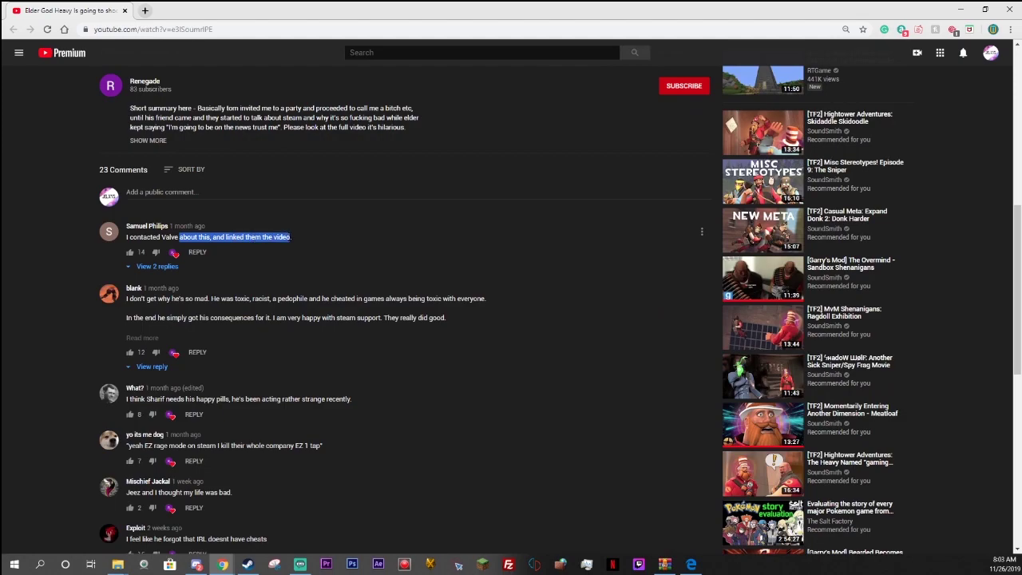
{"action": "left_click_drag", "start_coordinate": [191, 238], "coordinate": [290, 237]}
{"action": "left_click", "coordinate": [426, 283]}
{"action": "scroll", "coordinate": [425, 283], "scroll_direction": "up", "scroll_amount": 3}
{"action": "scroll", "coordinate": [455, 296], "scroll_direction": "down", "scroll_amount": 5}
{"action": "scroll", "coordinate": [475, 305], "scroll_direction": "down", "scroll_amount": 2}
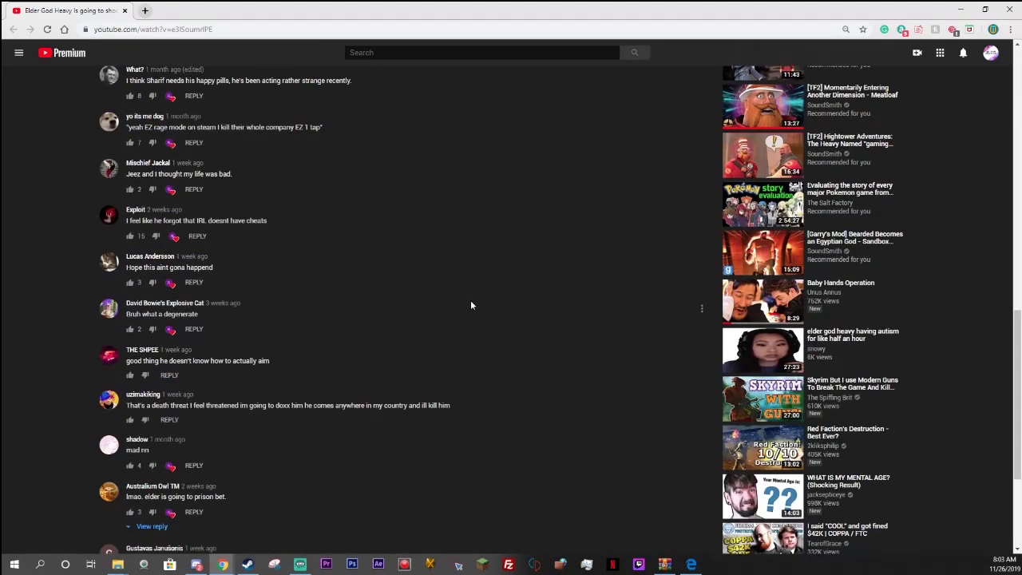
{"action": "scroll", "coordinate": [479, 306], "scroll_direction": "down", "scroll_amount": 3}
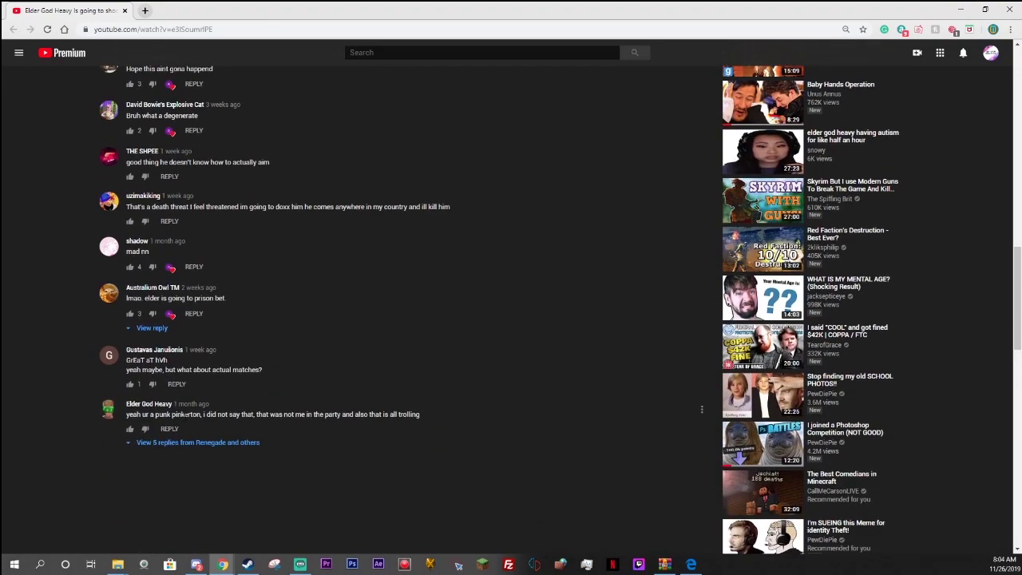
{"action": "left_click_drag", "start_coordinate": [163, 415], "coordinate": [335, 423]}
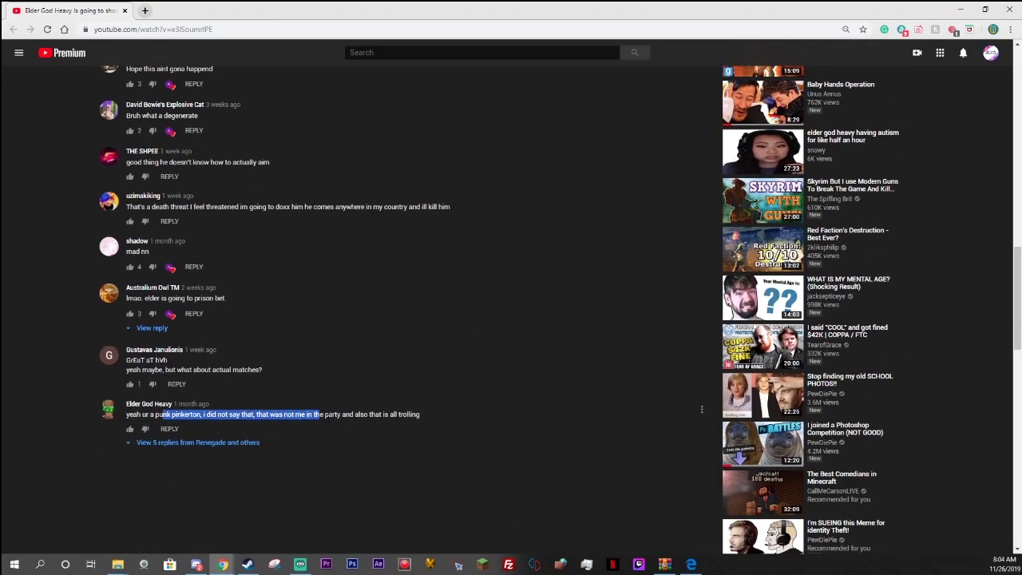
{"action": "left_click", "coordinate": [251, 448]}
{"action": "scroll", "coordinate": [46, 434], "scroll_direction": "down", "scroll_amount": 2}
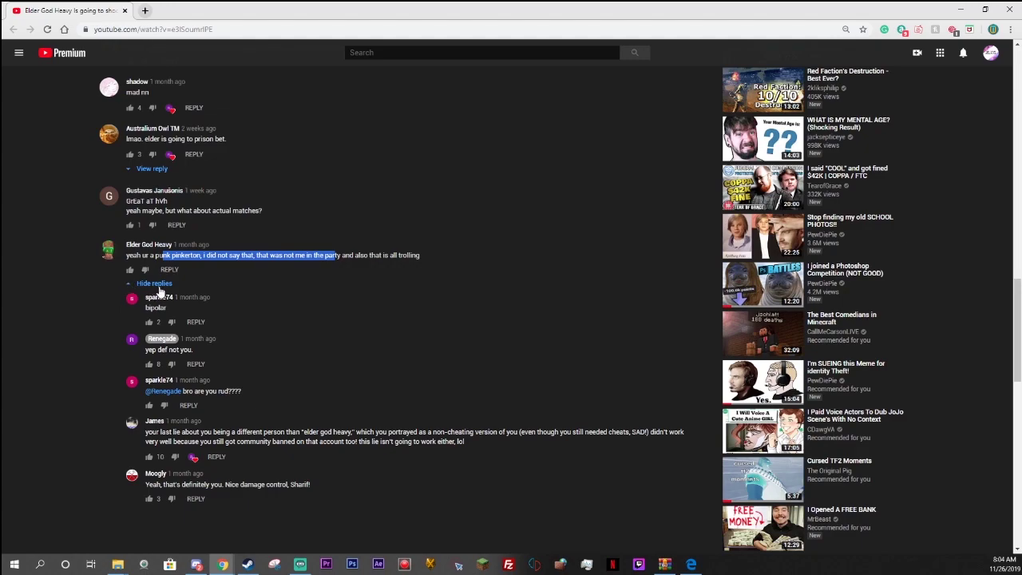
Collapse the last comment's replies and clear the selected comment text.
{"action": "left_click", "coordinate": [158, 289]}
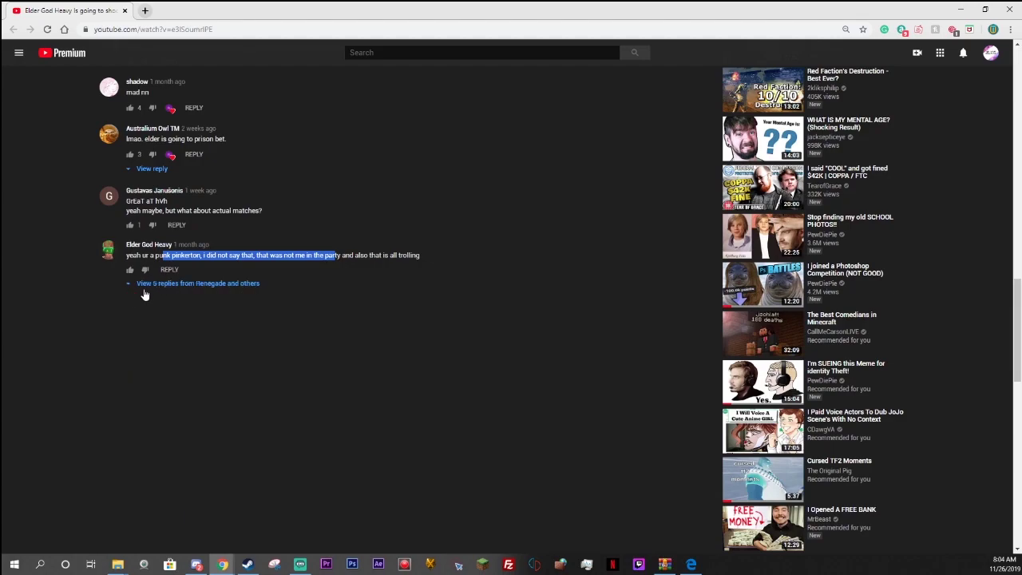
{"action": "scroll", "coordinate": [463, 402], "scroll_direction": "up", "scroll_amount": 3}
{"action": "scroll", "coordinate": [384, 337], "scroll_direction": "up", "scroll_amount": 5}
{"action": "scroll", "coordinate": [307, 336], "scroll_direction": "down", "scroll_amount": 3}
{"action": "scroll", "coordinate": [308, 336], "scroll_direction": "down", "scroll_amount": 4}
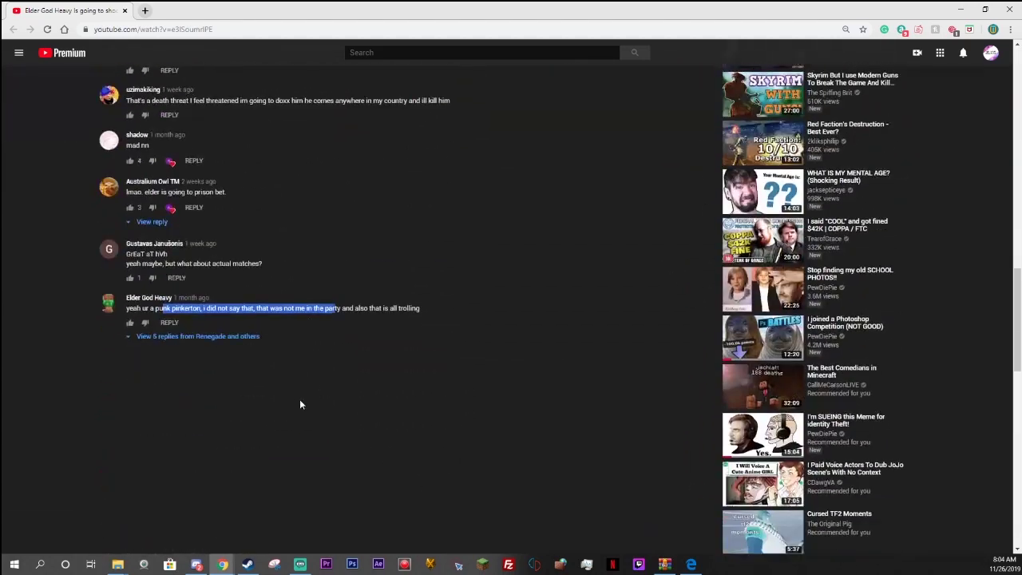
{"action": "left_click", "coordinate": [301, 401]}
{"action": "scroll", "coordinate": [272, 320], "scroll_direction": "up", "scroll_amount": 7}
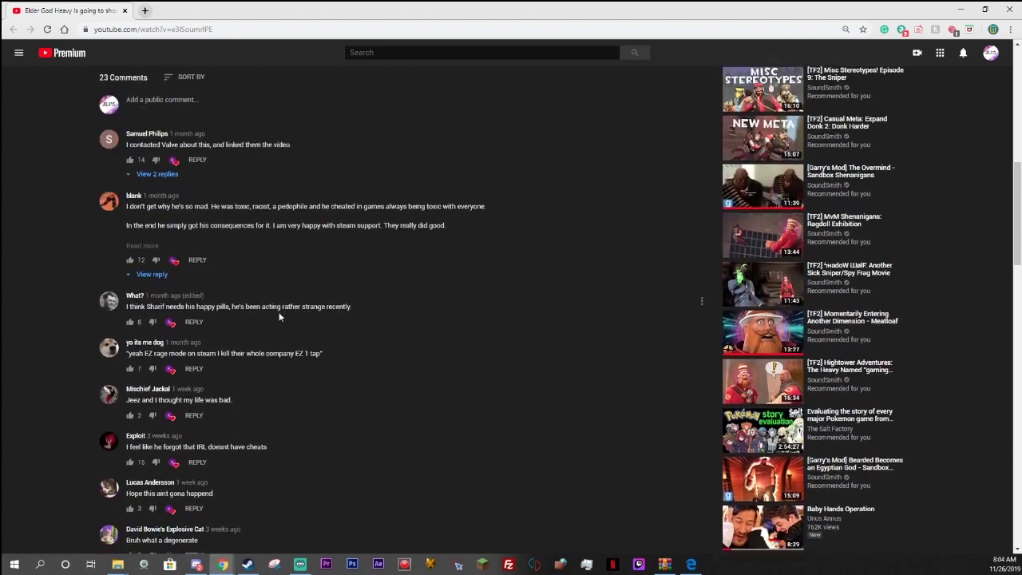
{"action": "scroll", "coordinate": [283, 304], "scroll_direction": "up", "scroll_amount": 3}
{"action": "scroll", "coordinate": [286, 298], "scroll_direction": "up", "scroll_amount": 2}
{"action": "scroll", "coordinate": [336, 336], "scroll_direction": "up", "scroll_amount": 2}
{"action": "scroll", "coordinate": [274, 480], "scroll_direction": "up", "scroll_amount": 2}
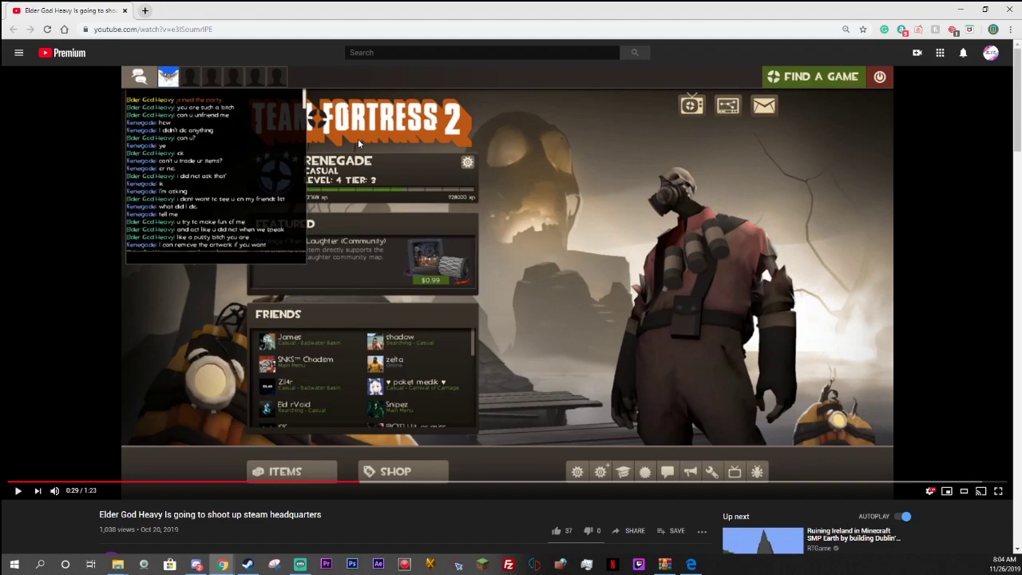
Move the YouTube window aside to reveal the Studio analytics showing 2.6K views.
{"action": "mouse_move", "coordinate": [274, 12]}
{"action": "left_mouse_down"}
{"action": "mouse_move", "coordinate": [4, 177]}
{"action": "mouse_move", "coordinate": [0, 79]}
{"action": "left_mouse_up"}
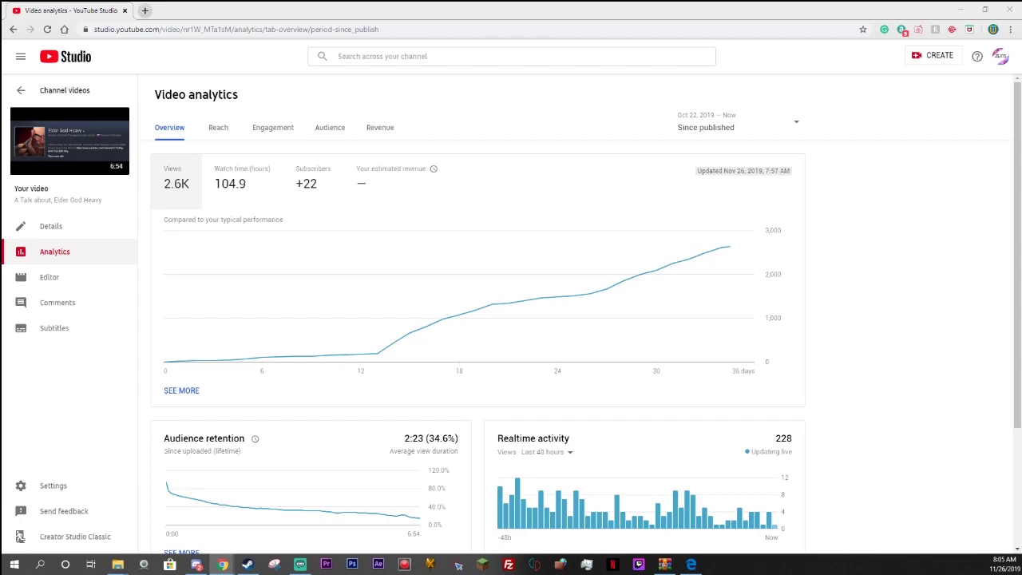
{"action": "key", "text": "alt+Tab"}
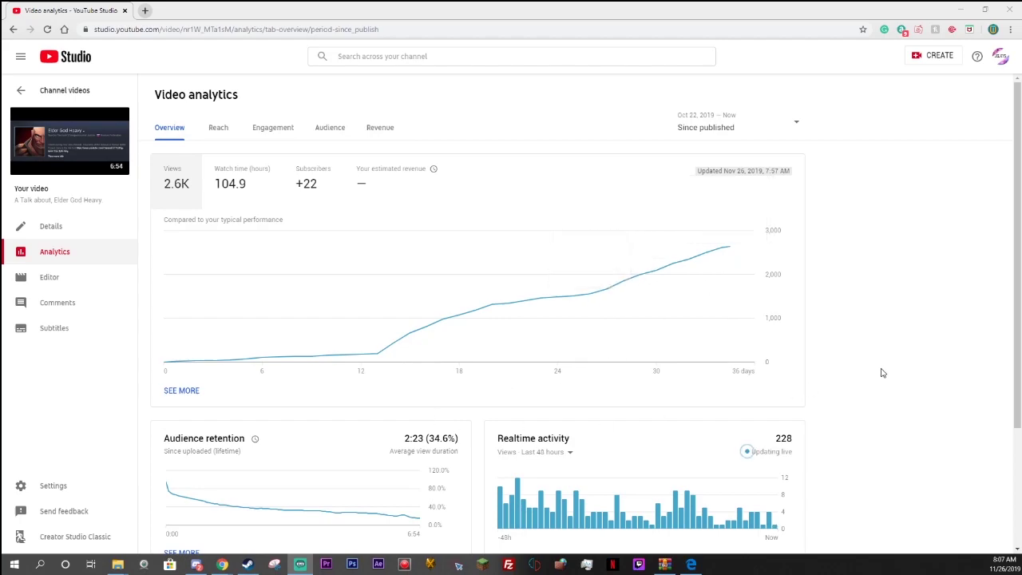
{"action": "scroll", "coordinate": [881, 373], "scroll_direction": "down", "scroll_amount": 2}
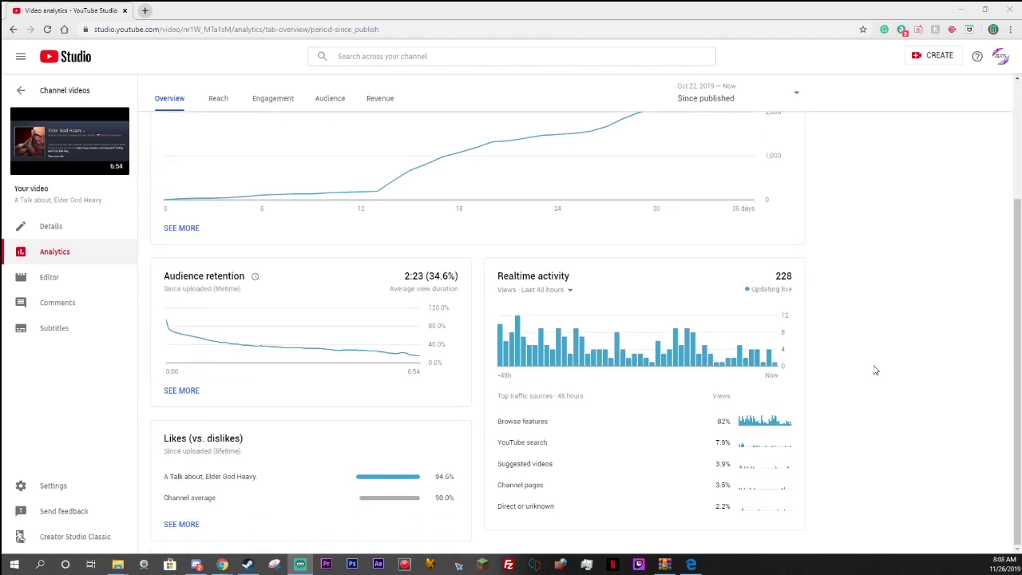
{"action": "scroll", "coordinate": [869, 367], "scroll_direction": "up", "scroll_amount": 2}
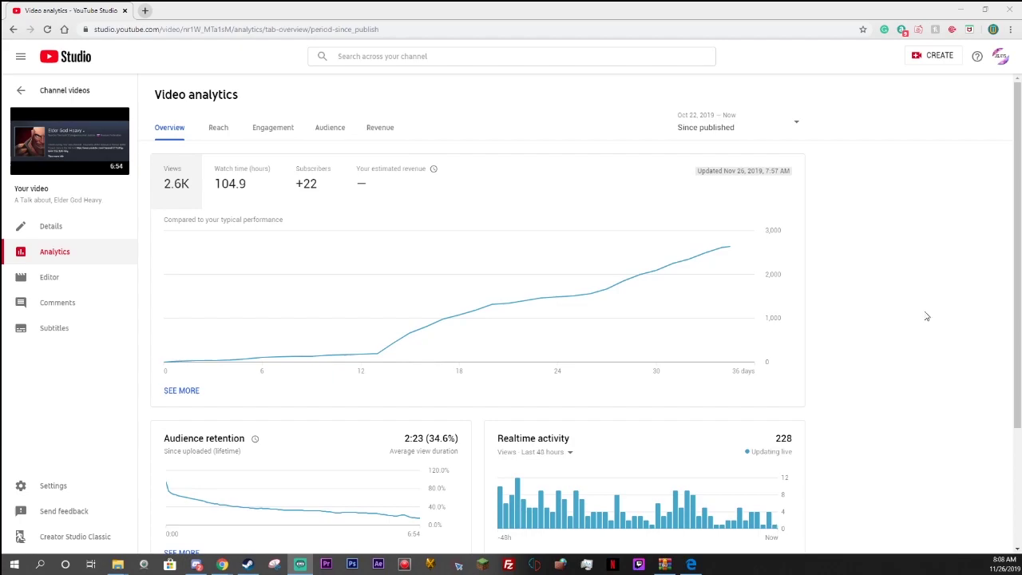
{"action": "scroll", "coordinate": [894, 324], "scroll_direction": "down", "scroll_amount": 2}
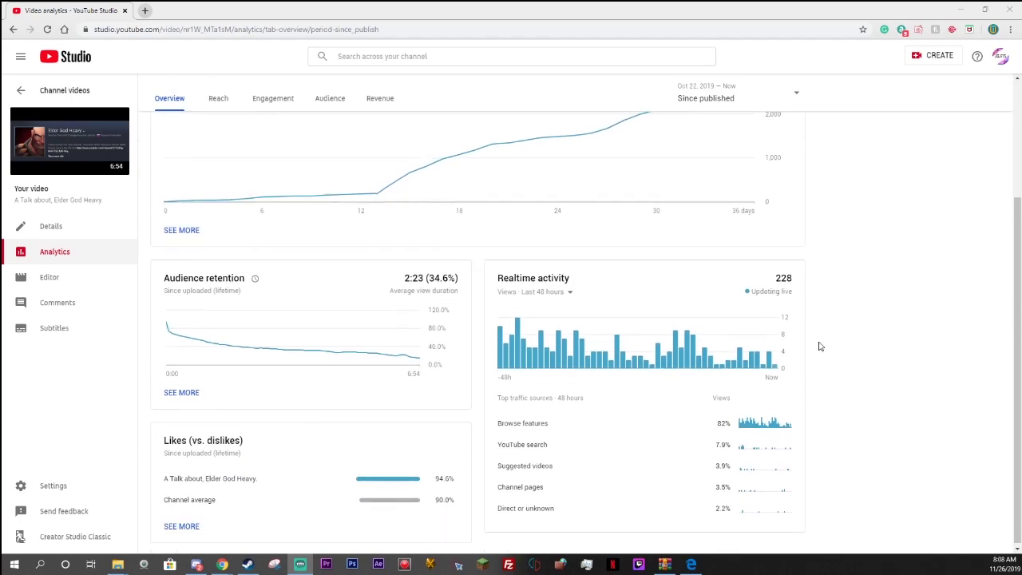
{"action": "scroll", "coordinate": [412, 355], "scroll_direction": "up", "scroll_amount": 2}
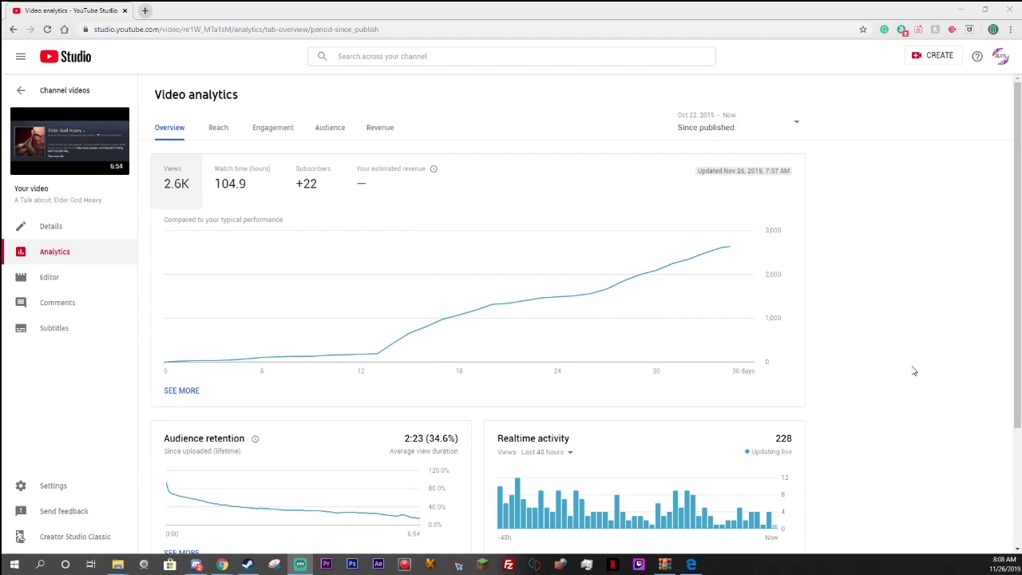
{"action": "scroll", "coordinate": [914, 371], "scroll_direction": "down", "scroll_amount": 2}
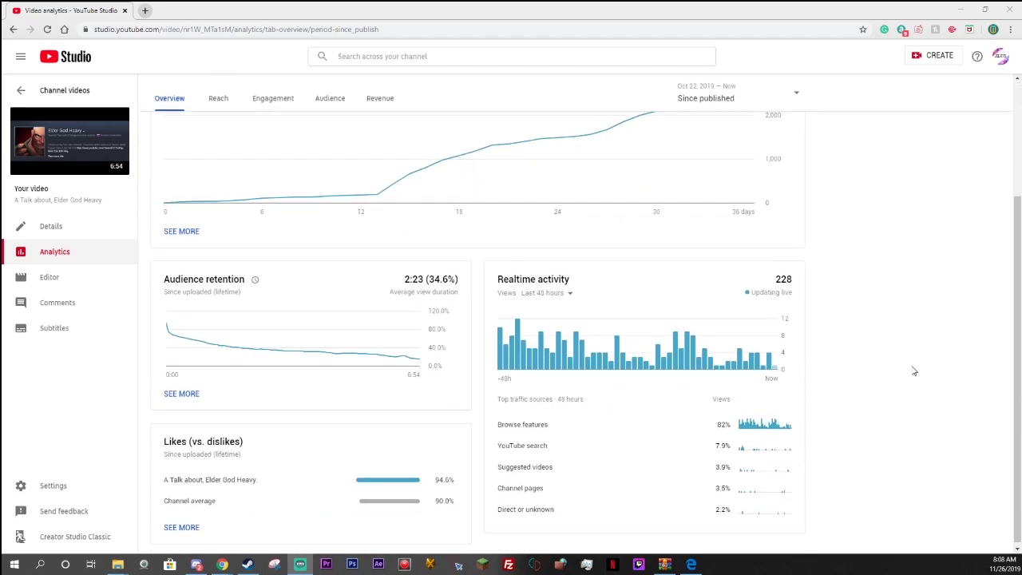
{"action": "scroll", "coordinate": [884, 369], "scroll_direction": "up", "scroll_amount": 1}
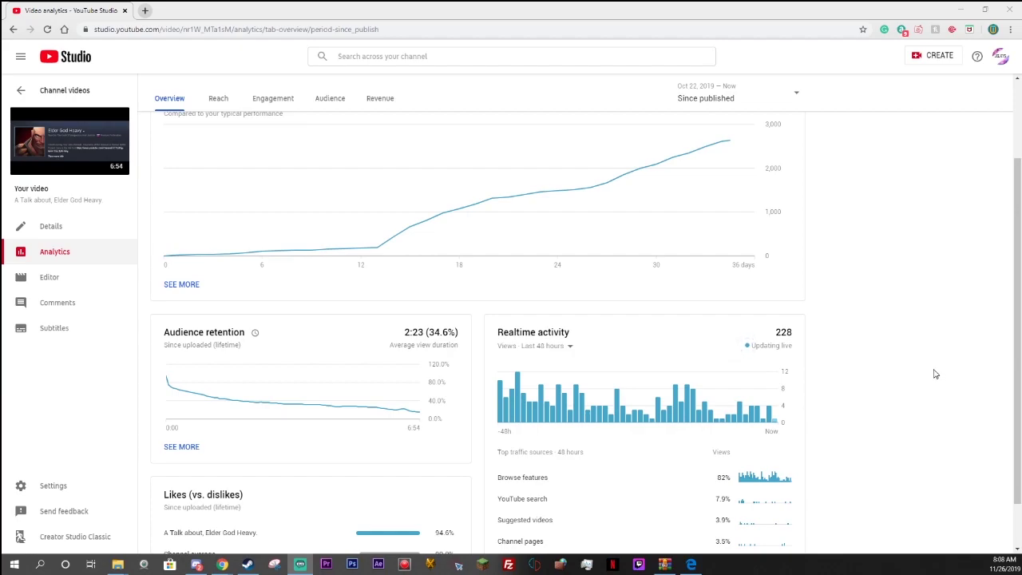
{"action": "scroll", "coordinate": [934, 370], "scroll_direction": "up", "scroll_amount": 2}
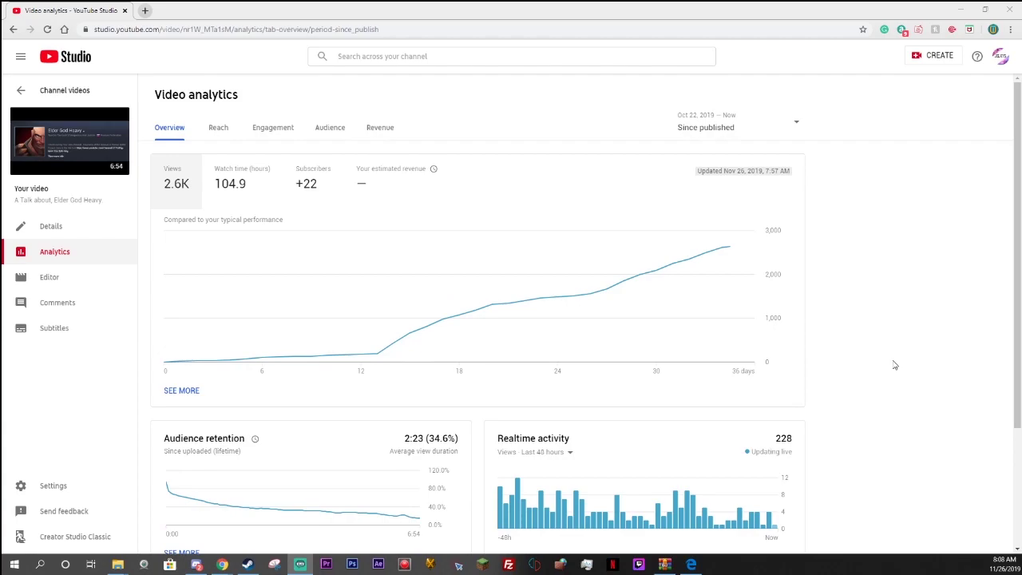